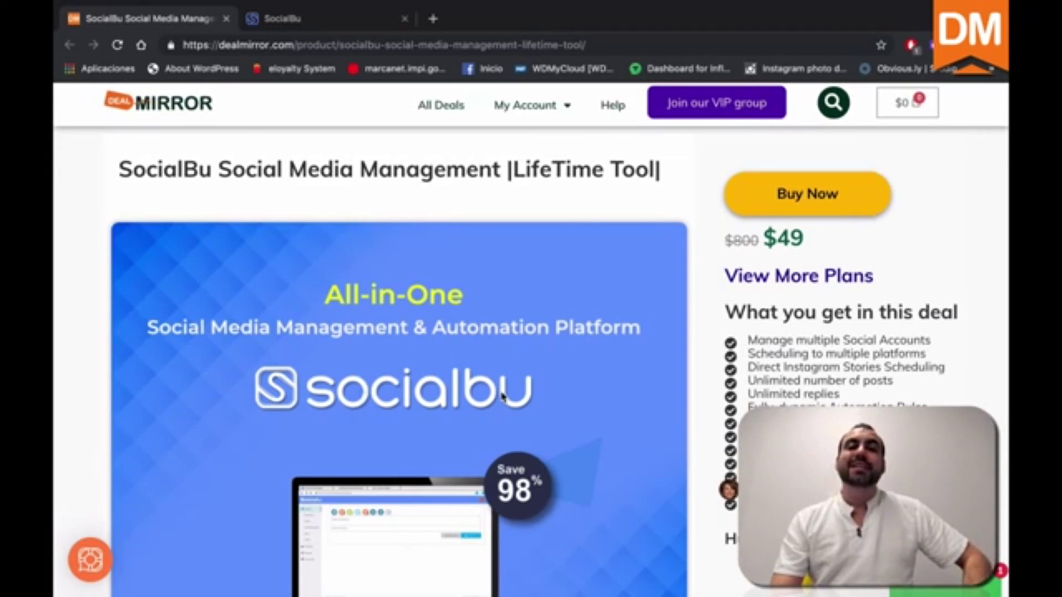
Scroll the DealMirror description to the SocialBu vs Buffer, Agora Pulse and Hootsuite pricing comparison
{"action": "scroll", "coordinate": [818, 346], "scroll_direction": "down", "scroll_amount": 2}
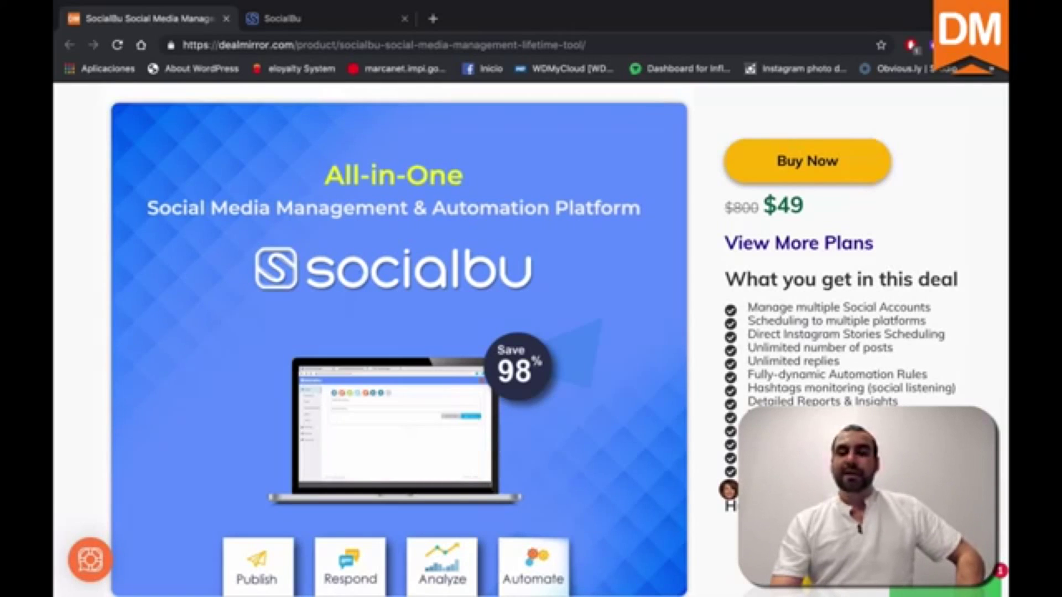
{"action": "scroll", "coordinate": [398, 338], "scroll_direction": "down", "scroll_amount": 15}
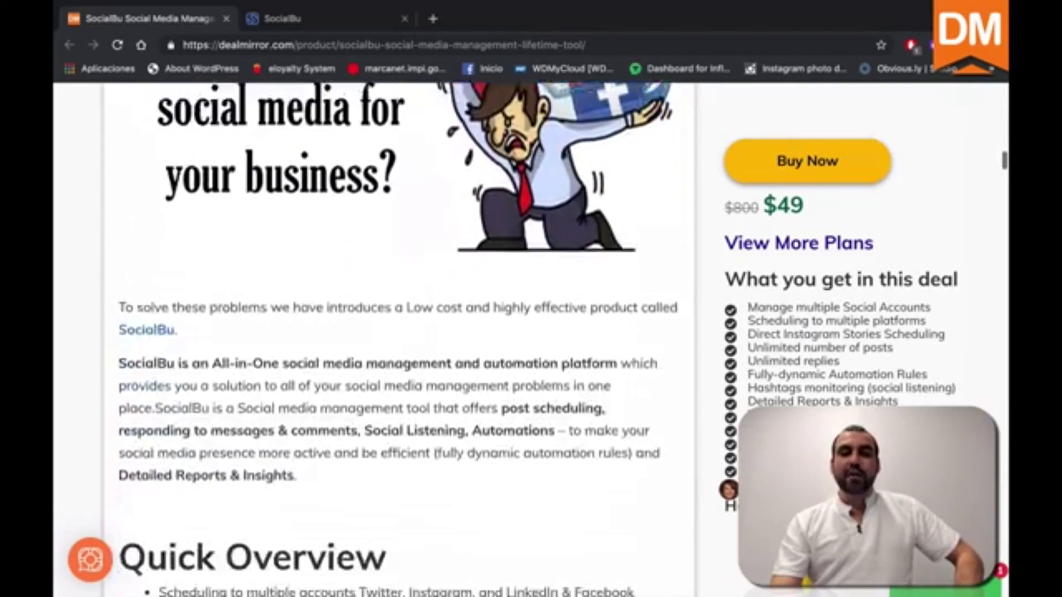
{"action": "scroll", "coordinate": [398, 338], "scroll_direction": "down", "scroll_amount": 20}
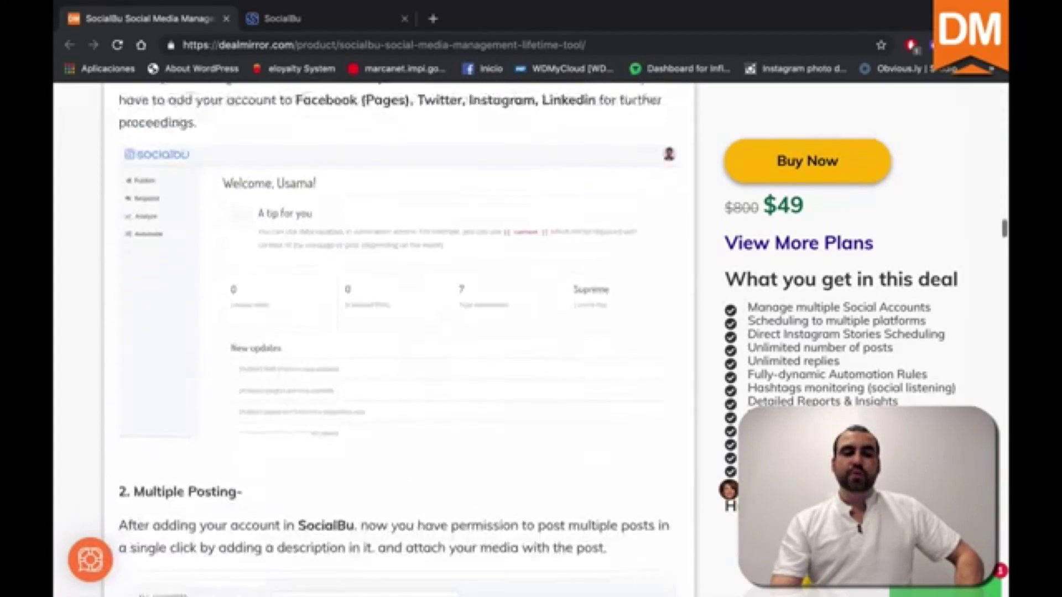
{"action": "scroll", "coordinate": [399, 337], "scroll_direction": "down", "scroll_amount": 20}
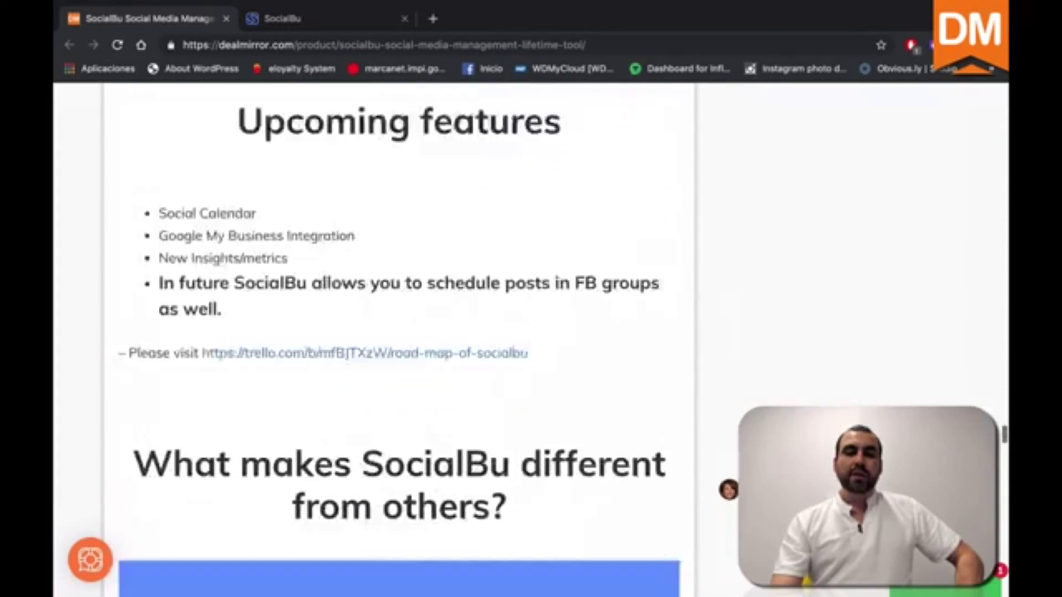
{"action": "scroll", "coordinate": [336, 228], "scroll_direction": "down", "scroll_amount": 8}
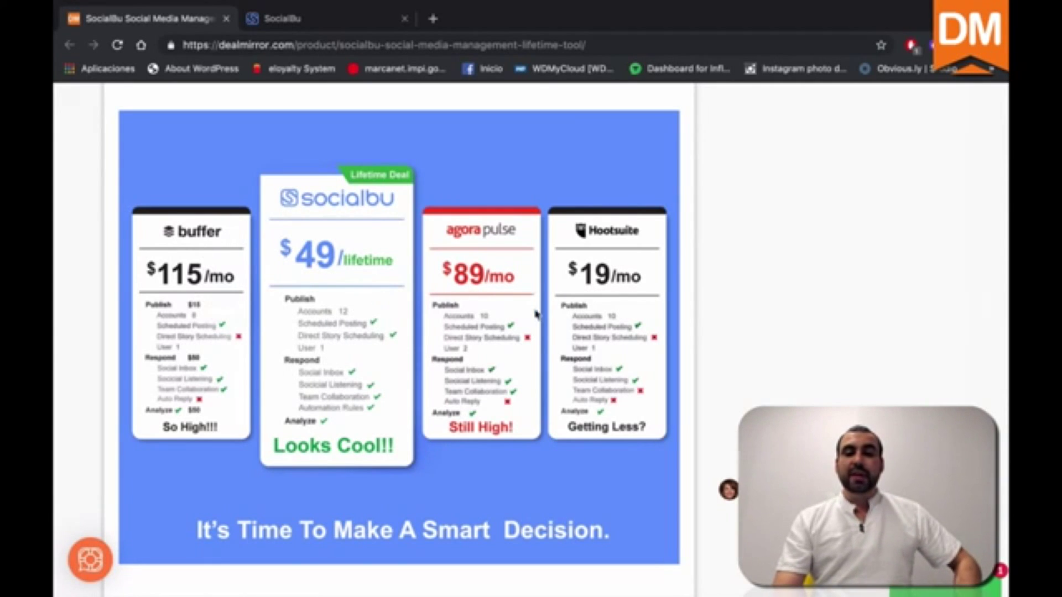
{"action": "left_click", "coordinate": [331, 18]}
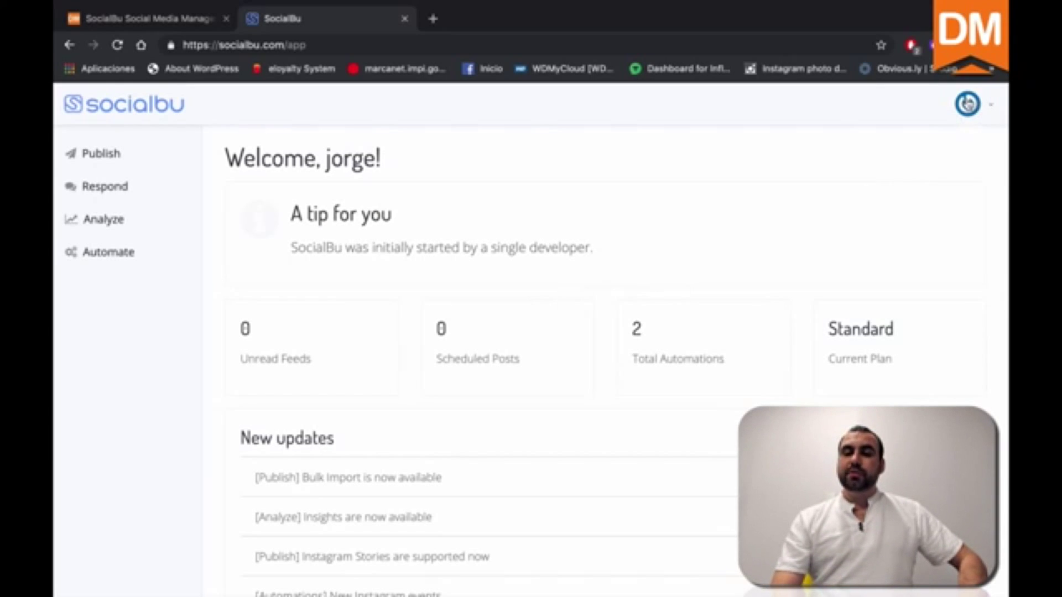
View the Accounts list with the SaaS Master Facebook Page, dismissing the Add Account chooser
{"action": "left_click", "coordinate": [968, 106]}
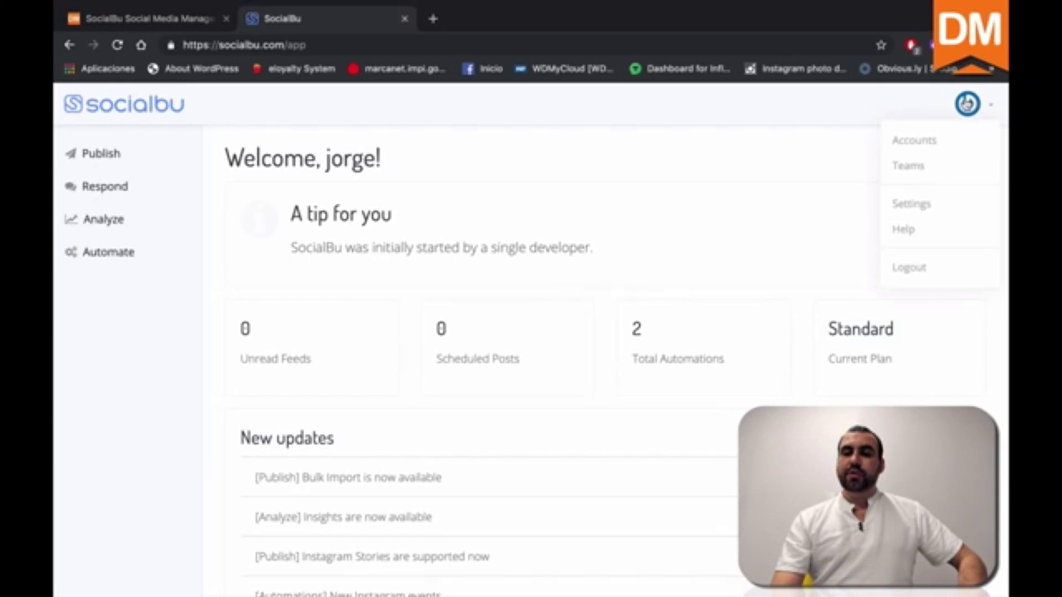
{"action": "left_click", "coordinate": [913, 140]}
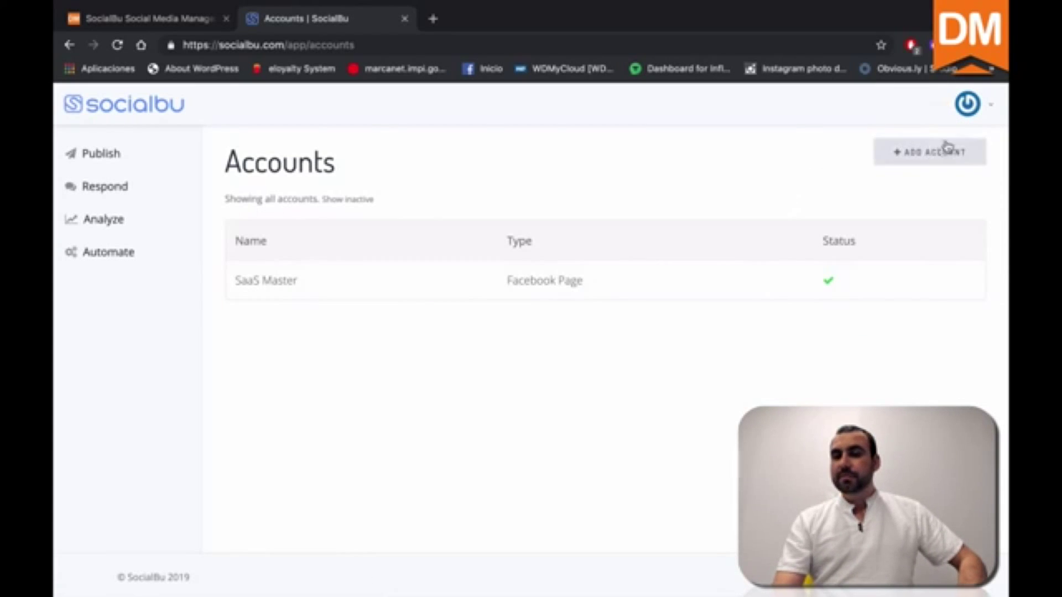
{"action": "left_click", "coordinate": [960, 155]}
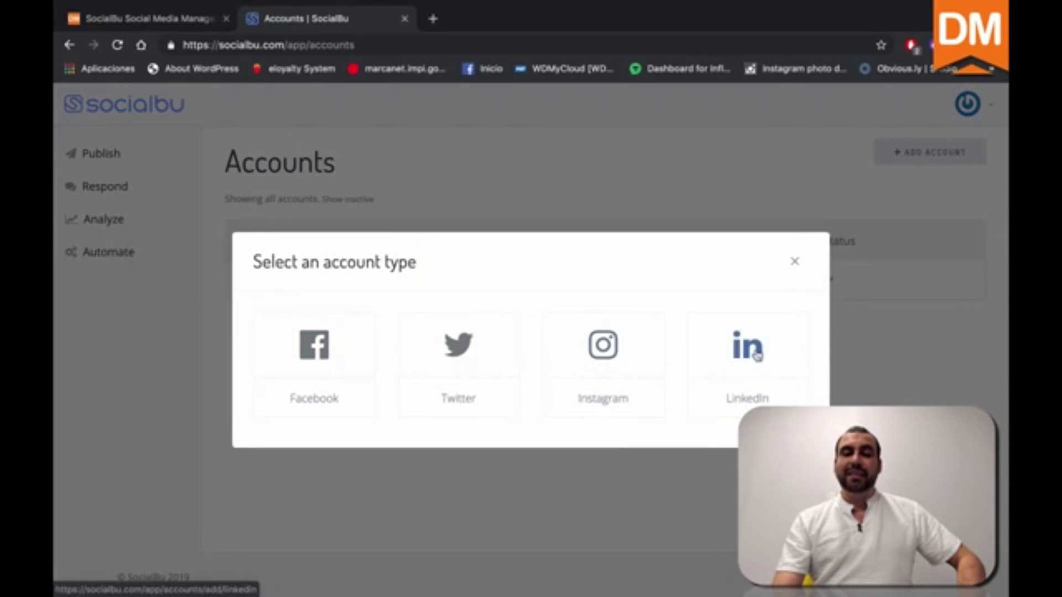
{"action": "left_click", "coordinate": [795, 263]}
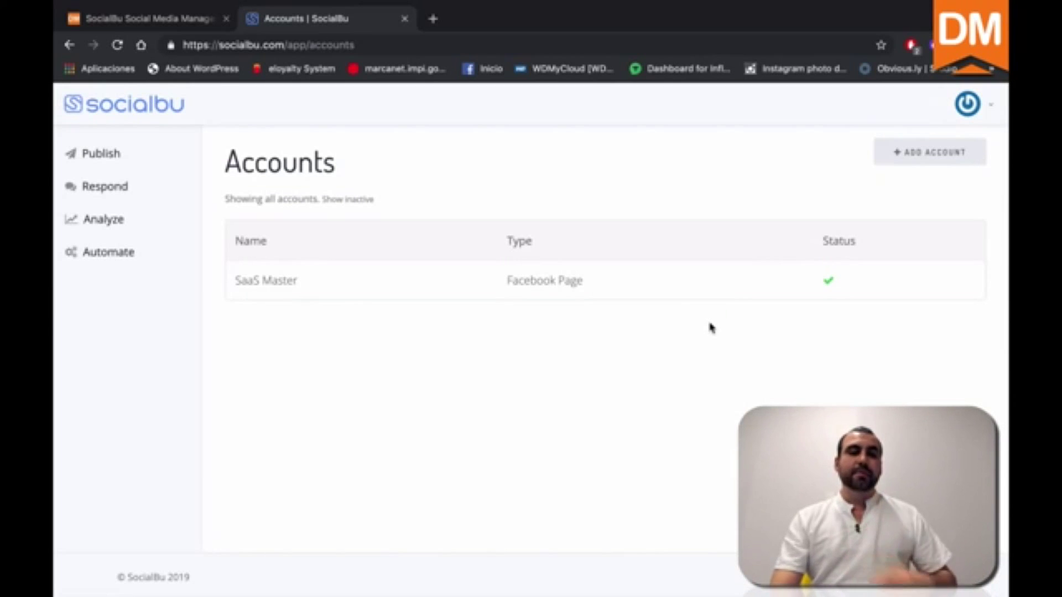
{"action": "left_click", "coordinate": [105, 162]}
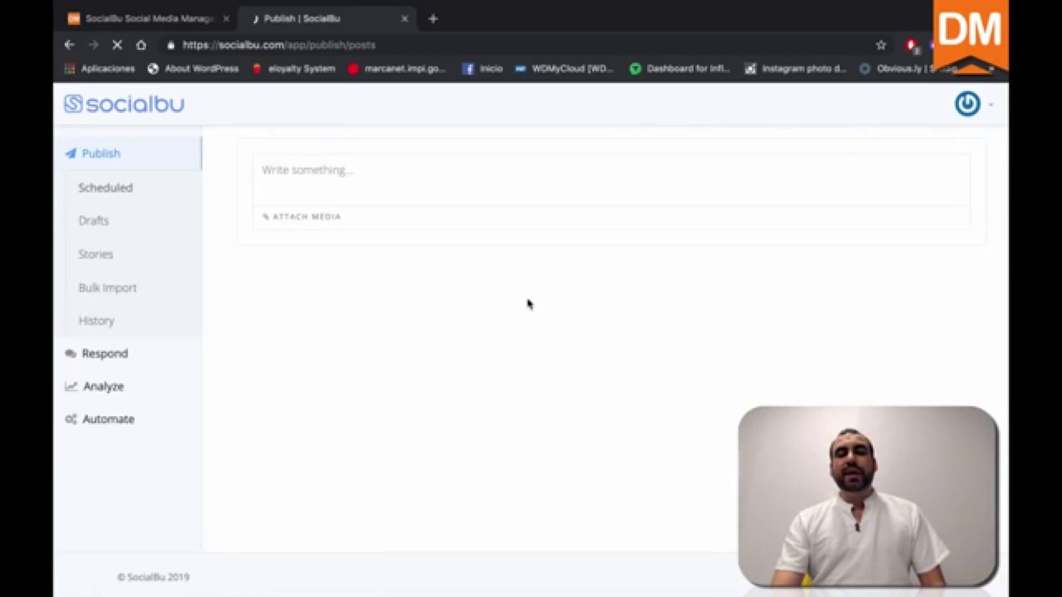
Start a new post in the Publish composer, then view the Drafts list
{"action": "left_click", "coordinate": [300, 214]}
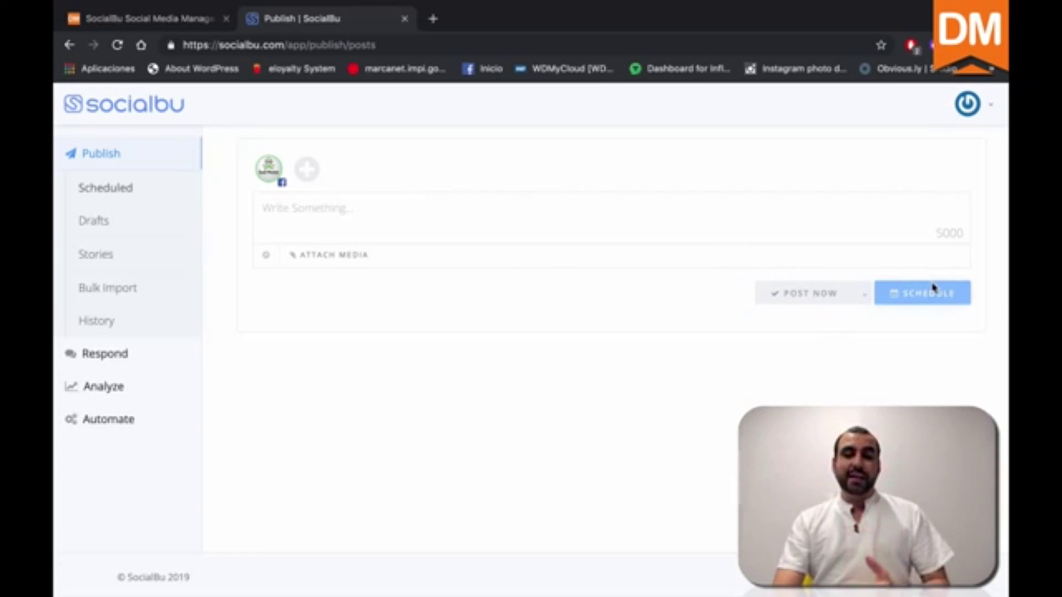
{"action": "left_click", "coordinate": [98, 223]}
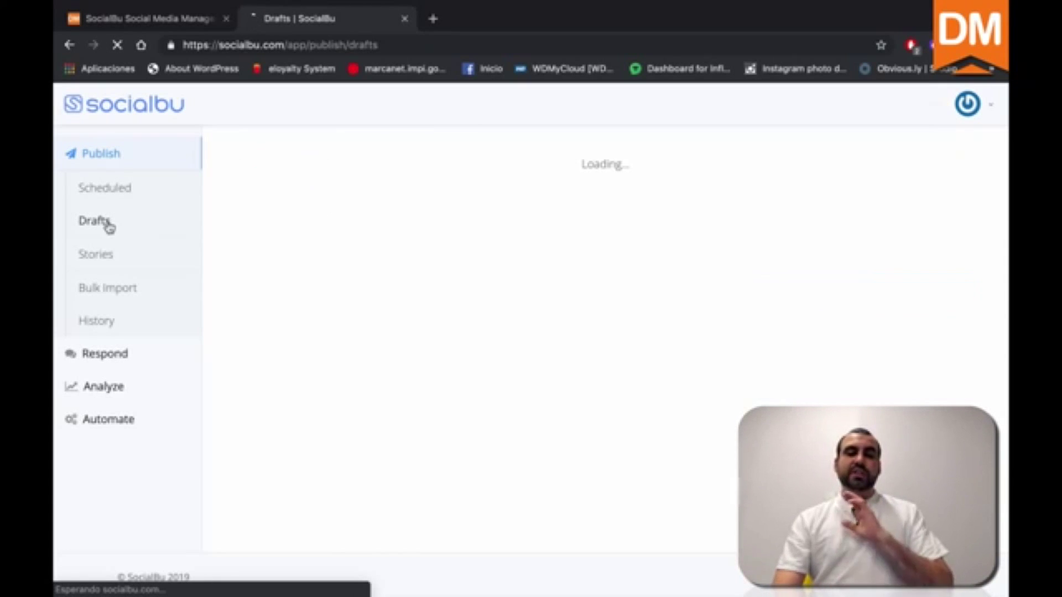
Look through the Stories and Bulk Import pages, then open Publish History showing no posts
{"action": "left_click", "coordinate": [112, 261]}
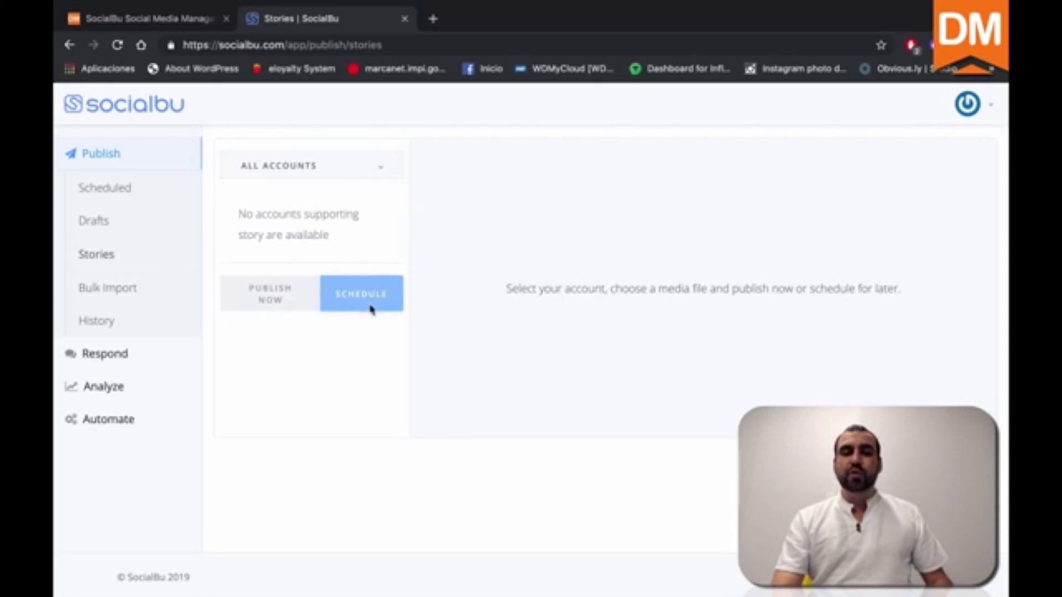
{"action": "left_click", "coordinate": [123, 289]}
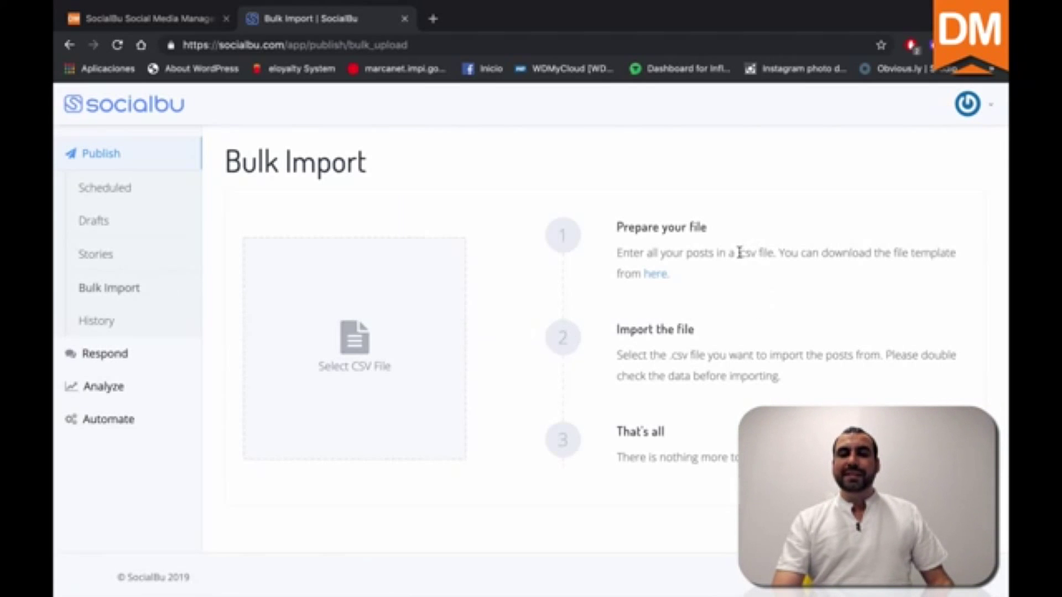
{"action": "double_click", "coordinate": [741, 252]}
{"action": "left_click", "coordinate": [763, 253]}
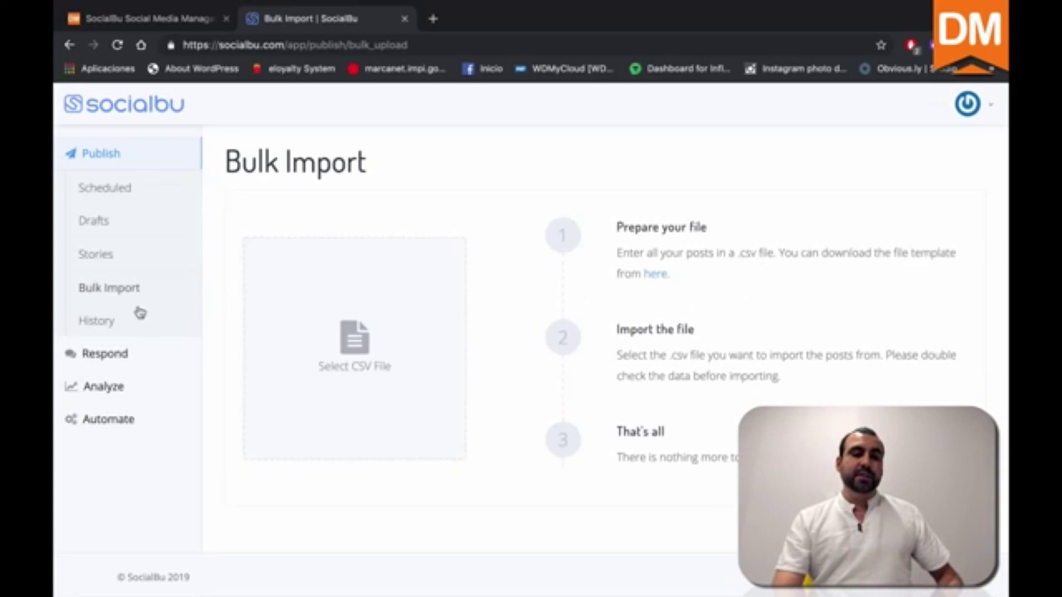
{"action": "left_click", "coordinate": [102, 320]}
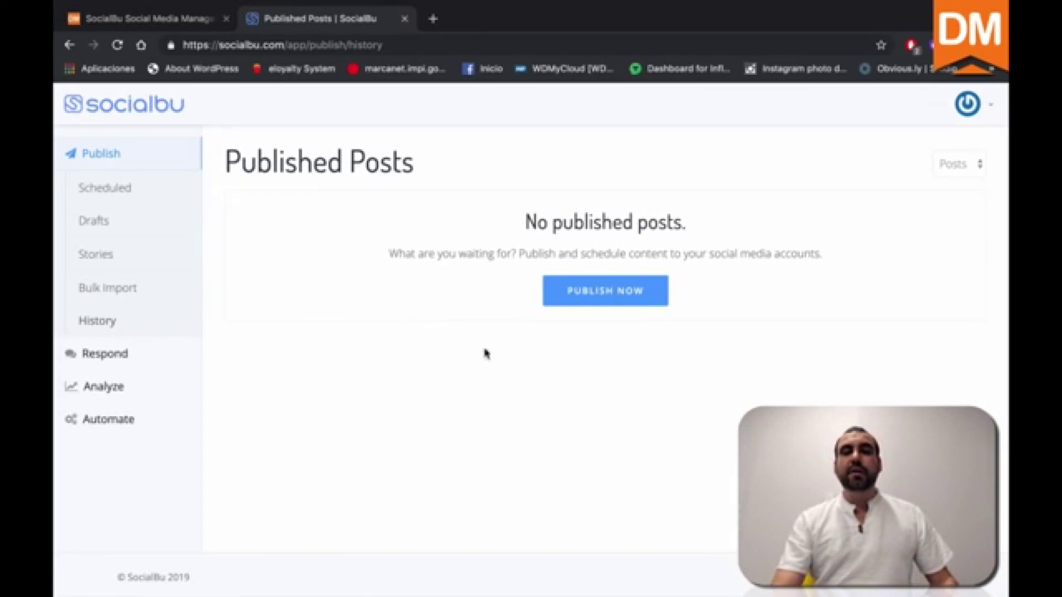
{"action": "left_click", "coordinate": [112, 353]}
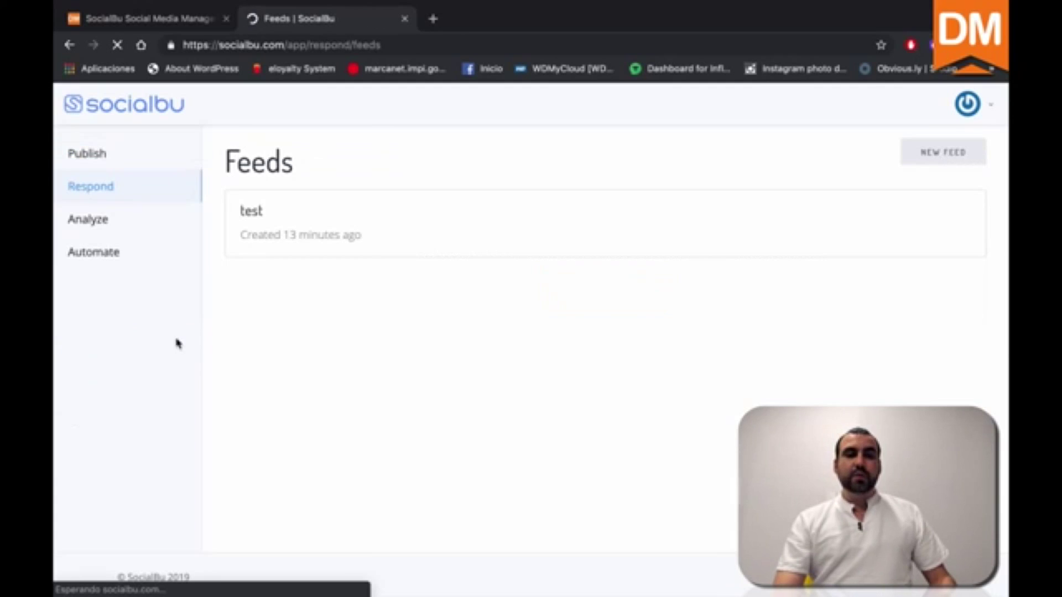
Dismiss the New Feed dialog and open the 'test' feed's empty conversation inbox
{"action": "left_click", "coordinate": [969, 155]}
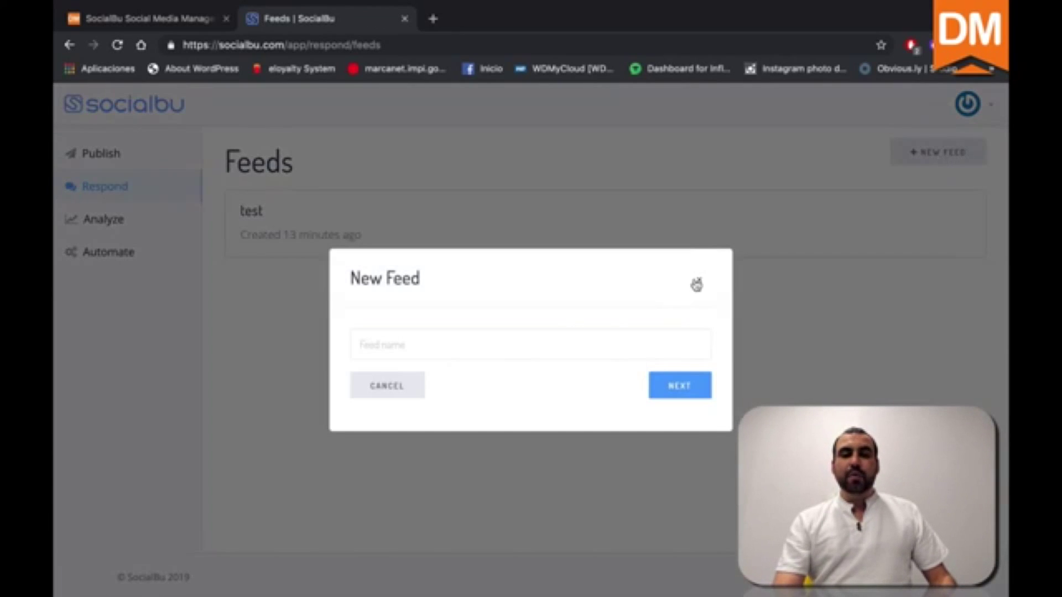
{"action": "left_click", "coordinate": [695, 281]}
{"action": "left_click", "coordinate": [275, 226]}
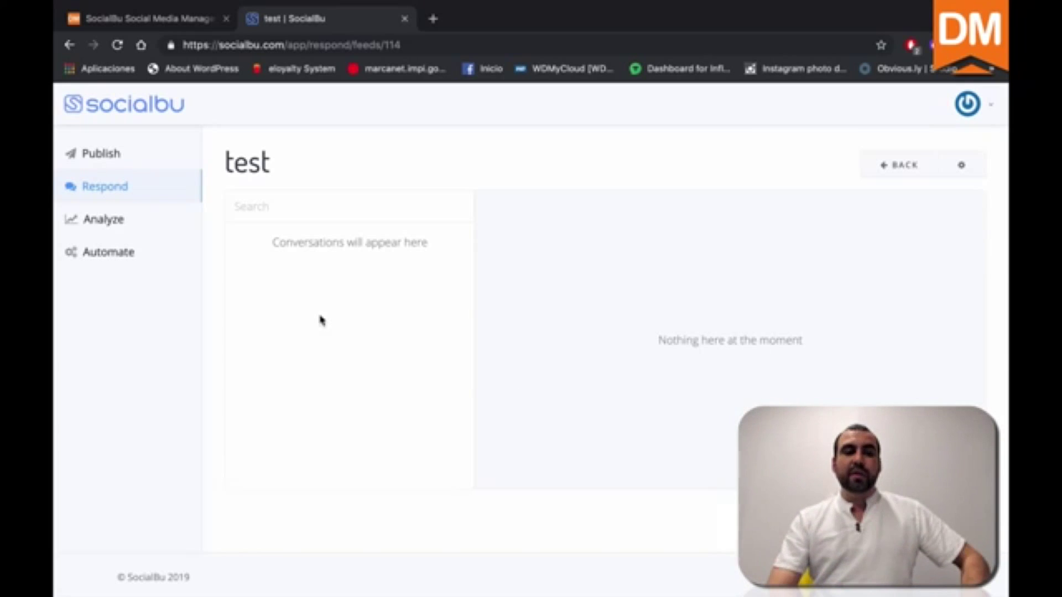
{"action": "left_click", "coordinate": [101, 229]}
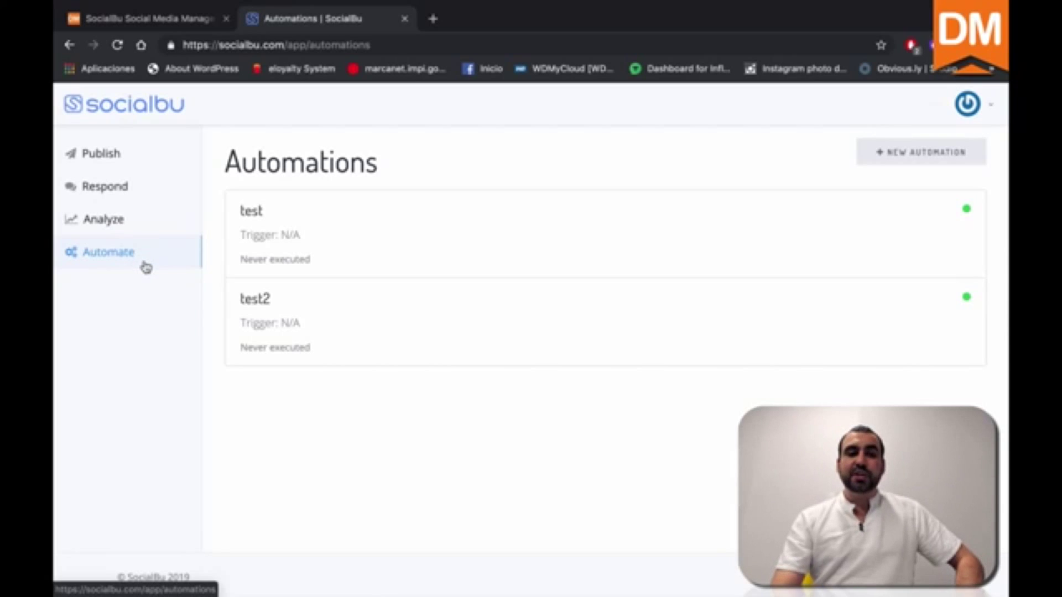
Create a new automation titled test3 and open its editor at the When trigger
{"action": "left_click", "coordinate": [906, 161]}
{"action": "left_click", "coordinate": [590, 345]}
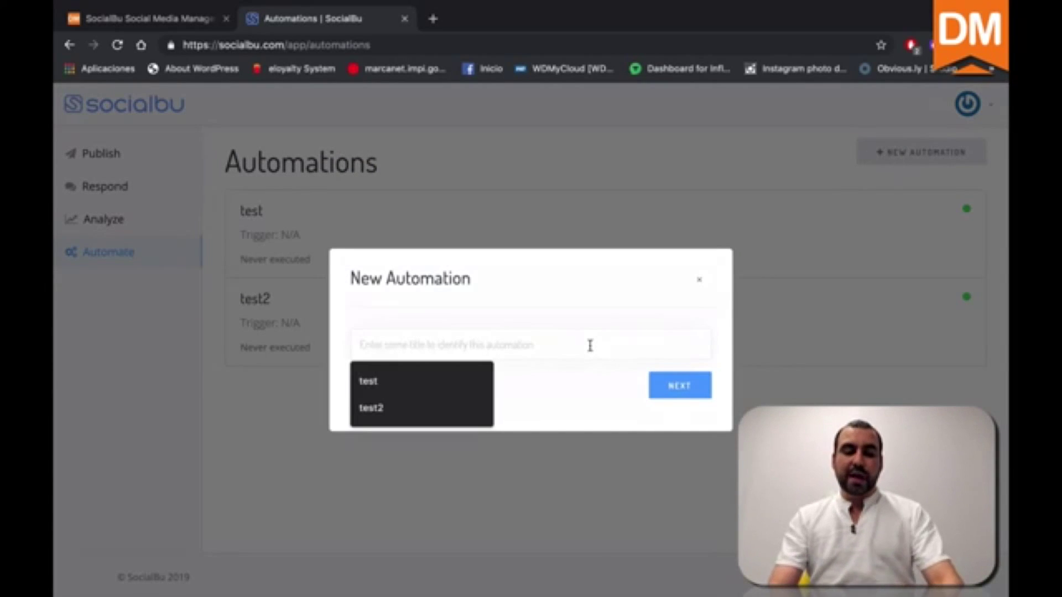
{"action": "type", "text": "test2"}
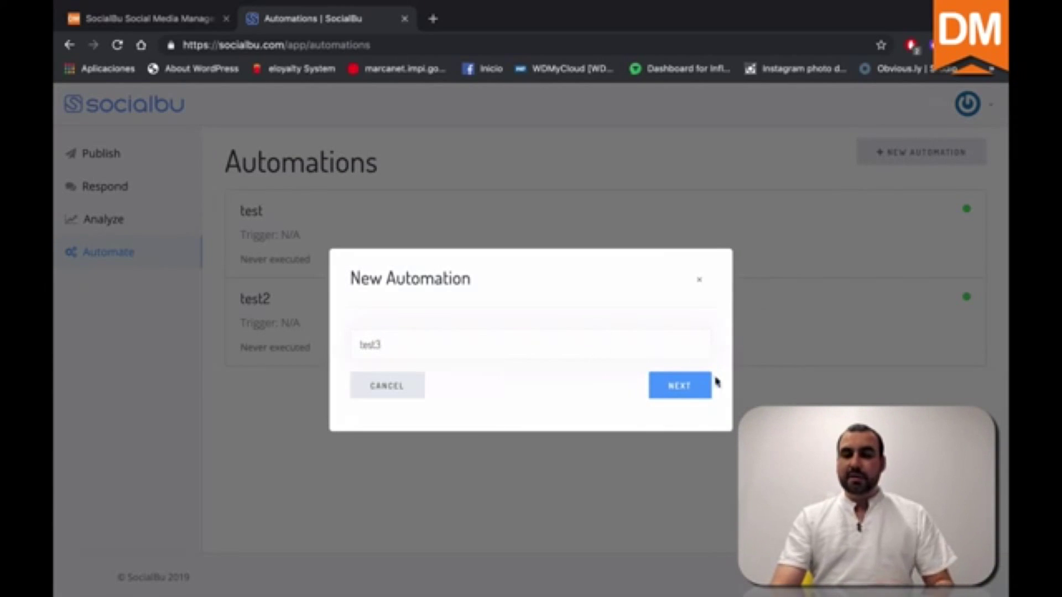
{"action": "left_click", "coordinate": [683, 386]}
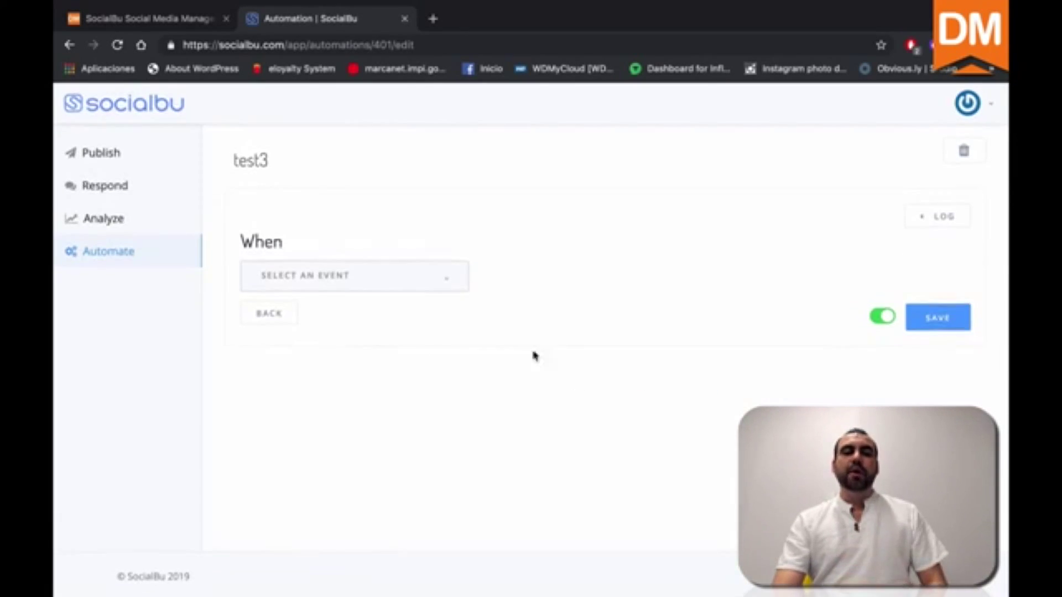
{"action": "left_click_drag", "start_coordinate": [242, 241], "coordinate": [282, 243]}
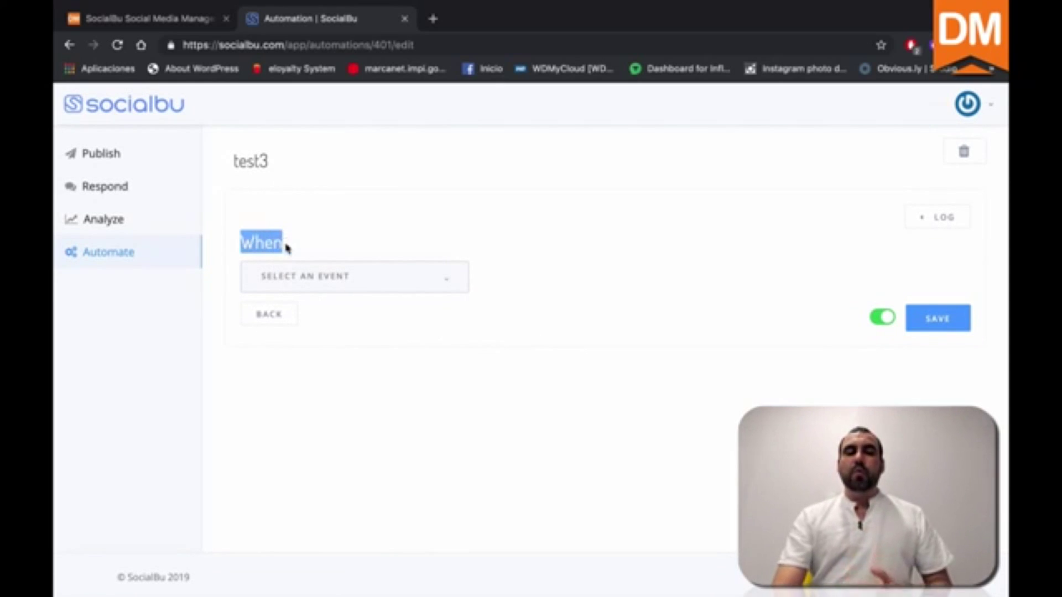
{"action": "left_click", "coordinate": [287, 247]}
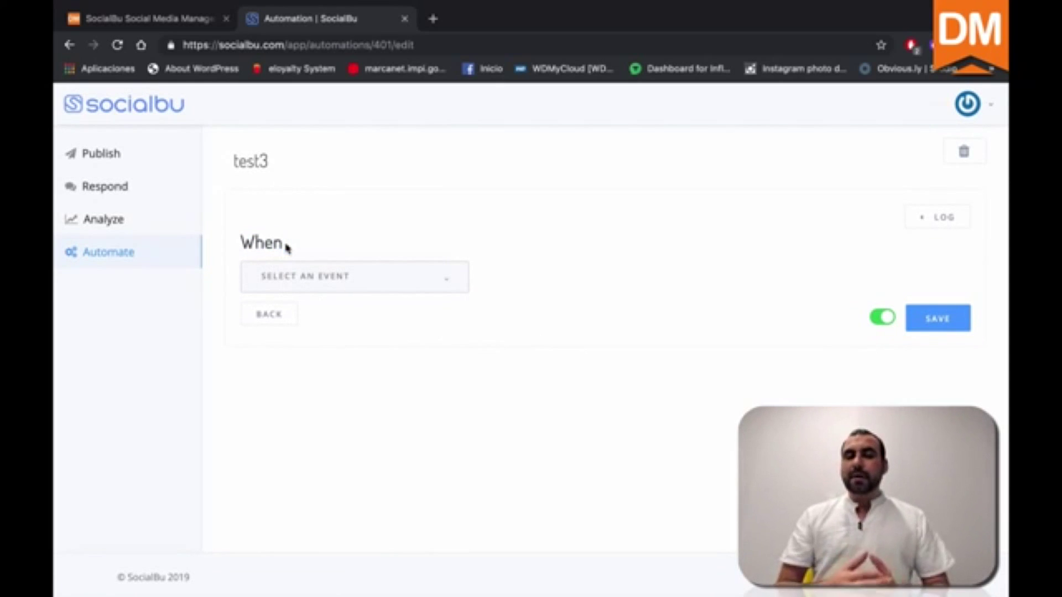
Set test3's trigger to Facebook 'Someone posts a review' on the SaaS Master Facebook page
{"action": "left_click", "coordinate": [355, 281]}
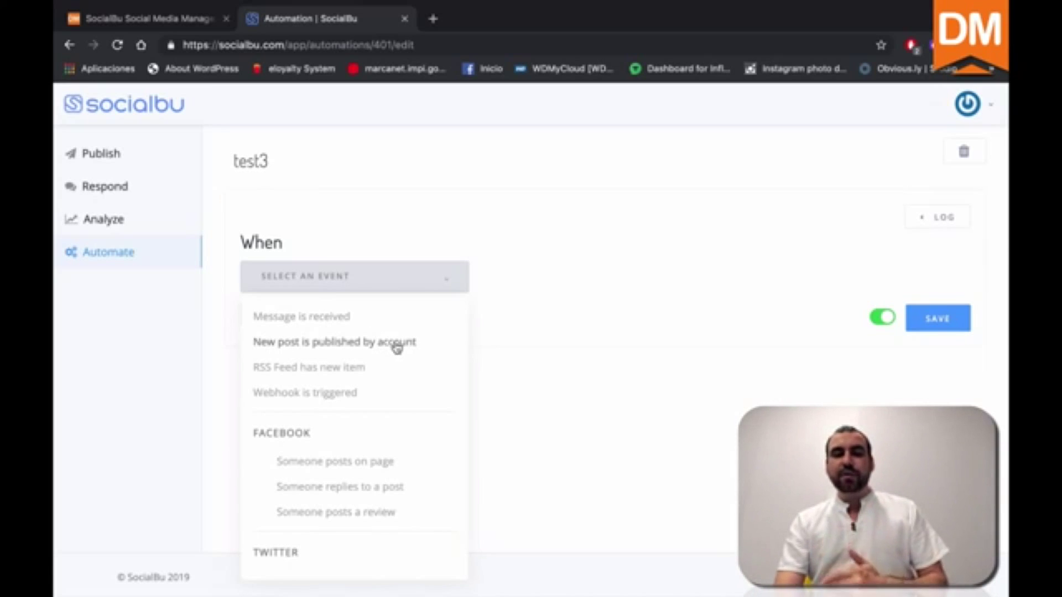
{"action": "scroll", "coordinate": [379, 427], "scroll_direction": "down", "scroll_amount": 2}
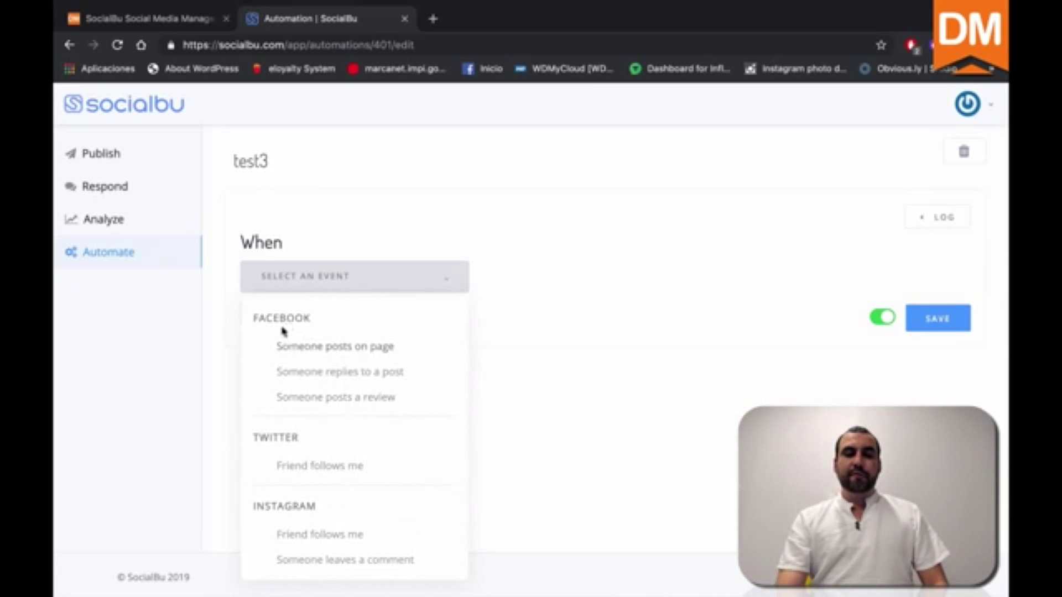
{"action": "left_click", "coordinate": [341, 399]}
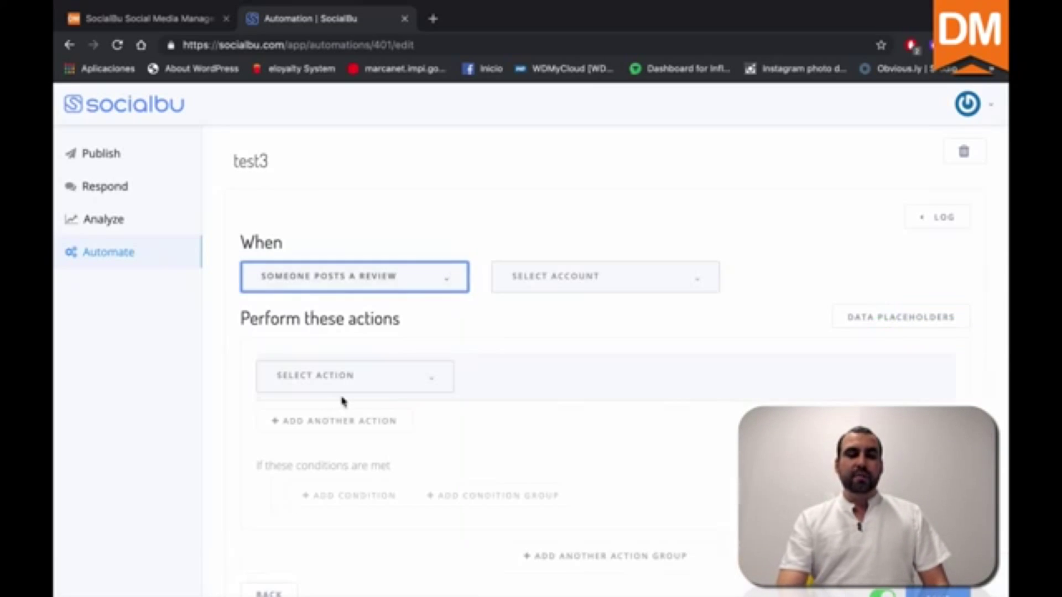
{"action": "left_click", "coordinate": [569, 278]}
{"action": "left_click", "coordinate": [560, 316]}
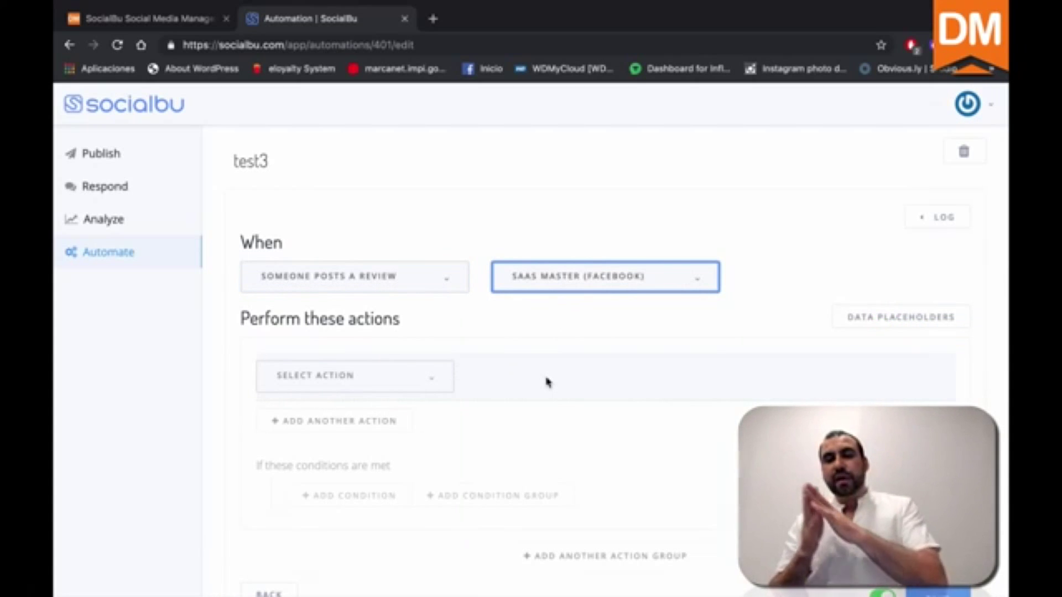
{"action": "scroll", "coordinate": [548, 381], "scroll_direction": "down", "scroll_amount": 3}
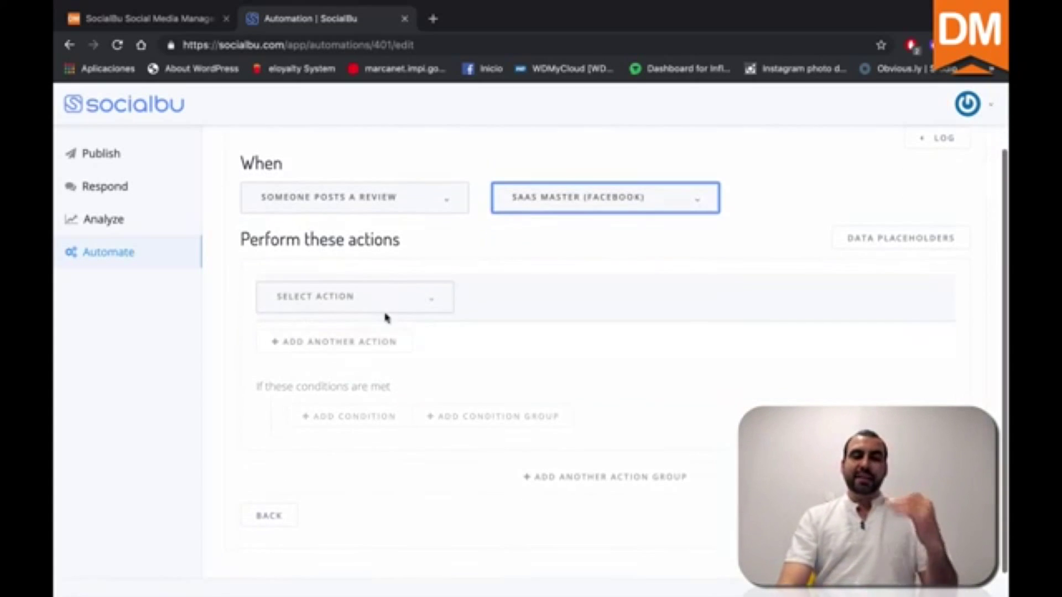
Add a Send reply action with the reply text 'thank you'
{"action": "left_click", "coordinate": [369, 307]}
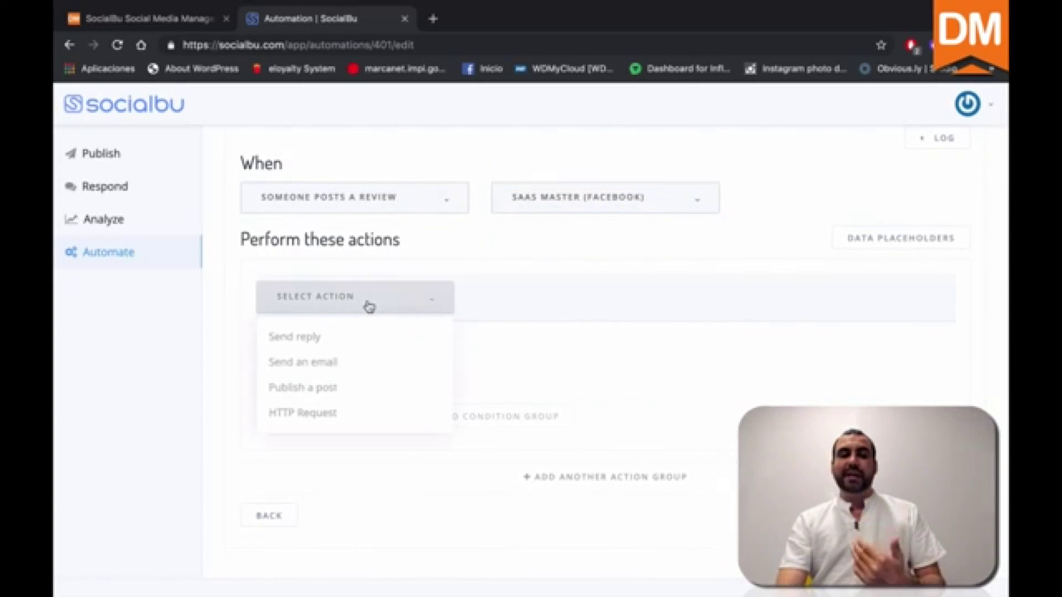
{"action": "left_click", "coordinate": [335, 342]}
{"action": "left_click", "coordinate": [526, 313]}
{"action": "type", "text": "thank"}
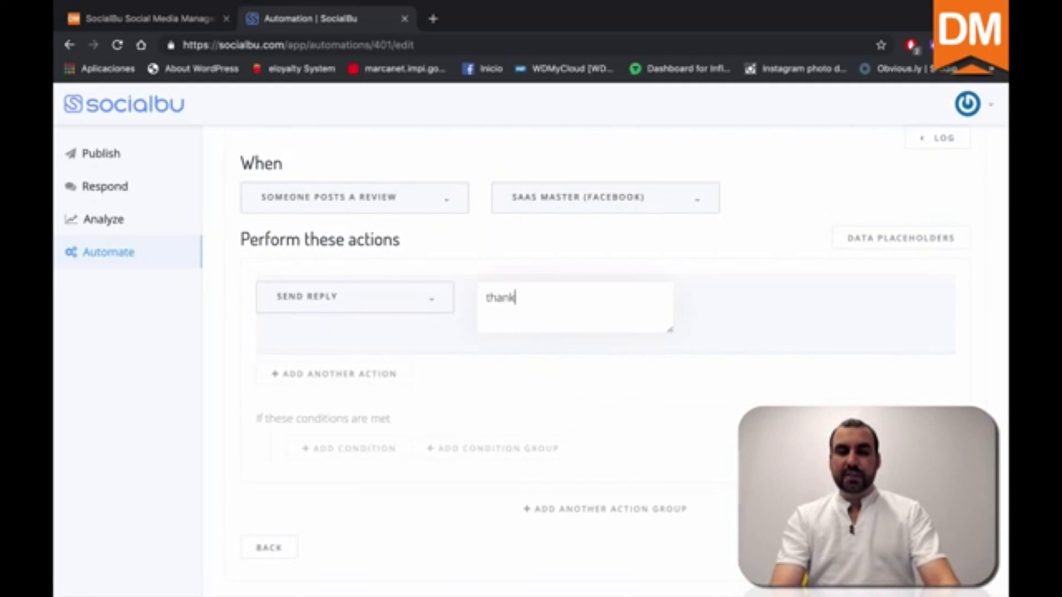
{"action": "type", "text": " you"}
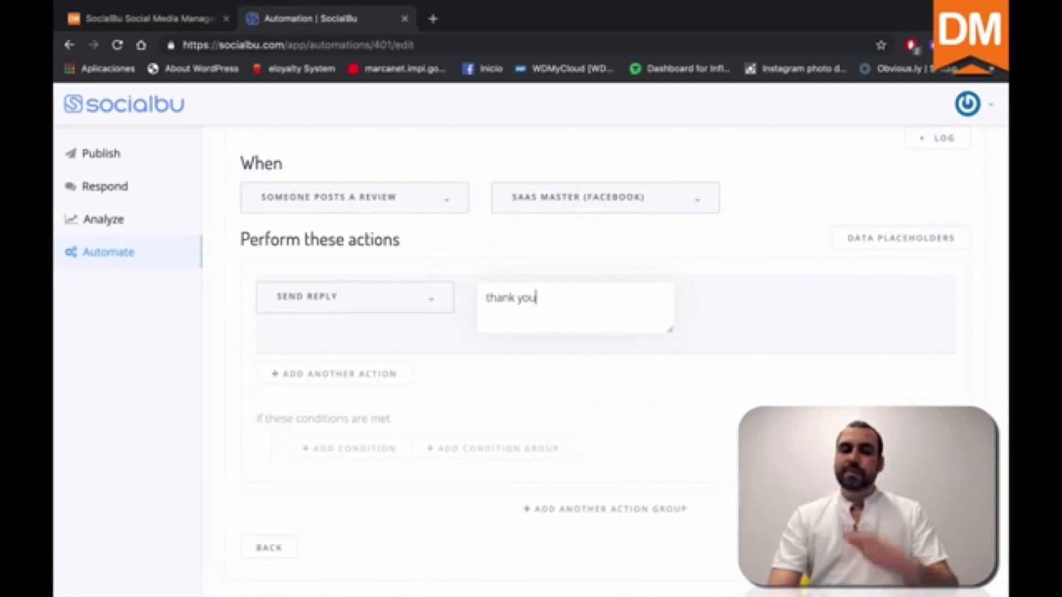
{"action": "left_click", "coordinate": [409, 343]}
{"action": "scroll", "coordinate": [409, 343], "scroll_direction": "down", "scroll_amount": 1}
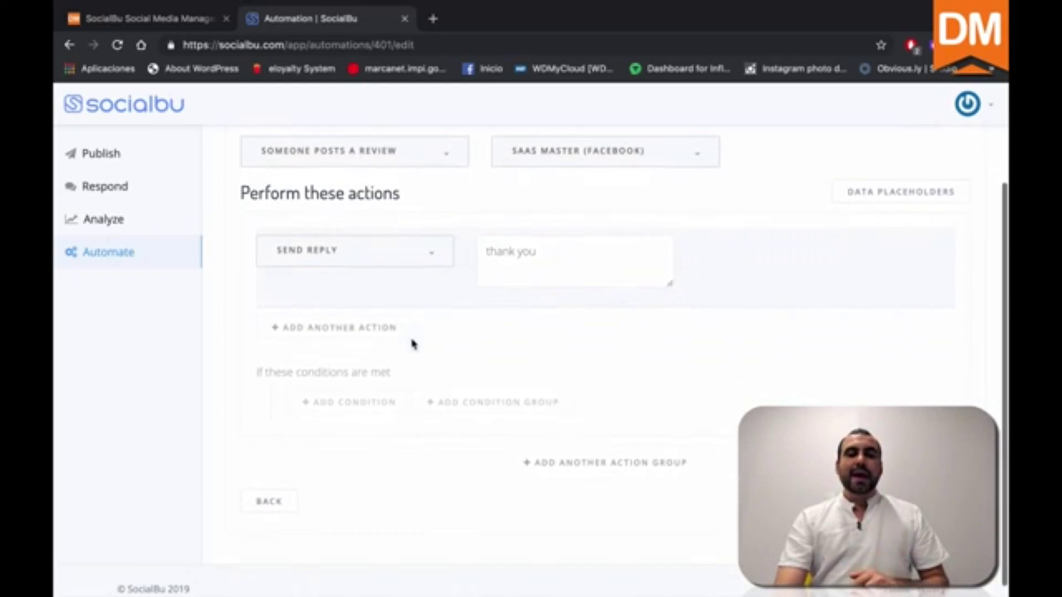
Add a second action to test3 that sends an email
{"action": "left_click", "coordinate": [382, 326]}
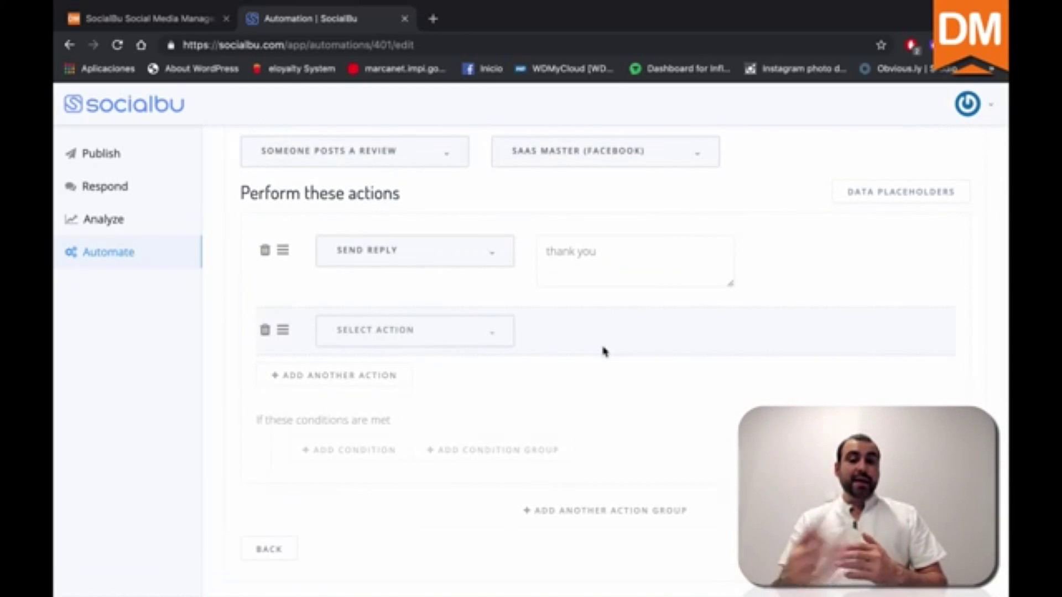
{"action": "left_click", "coordinate": [457, 328]}
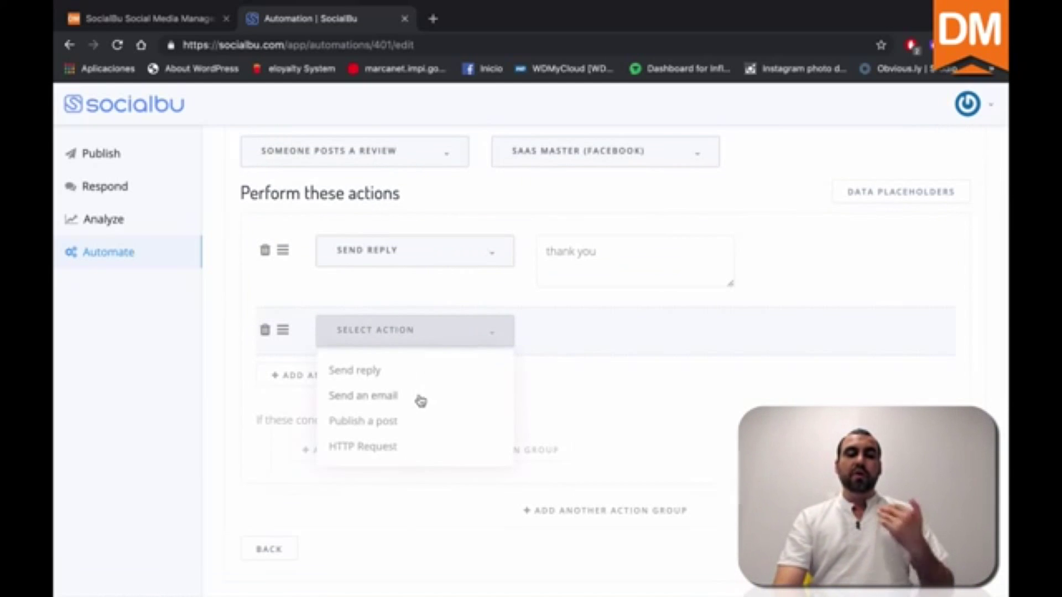
{"action": "left_click", "coordinate": [390, 400]}
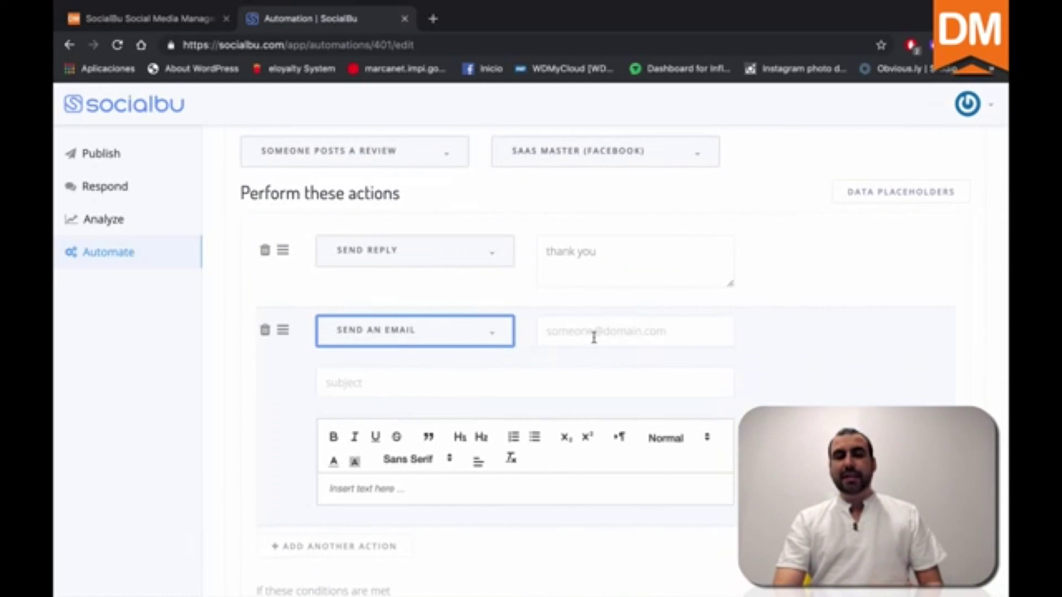
{"action": "left_click", "coordinate": [433, 383]}
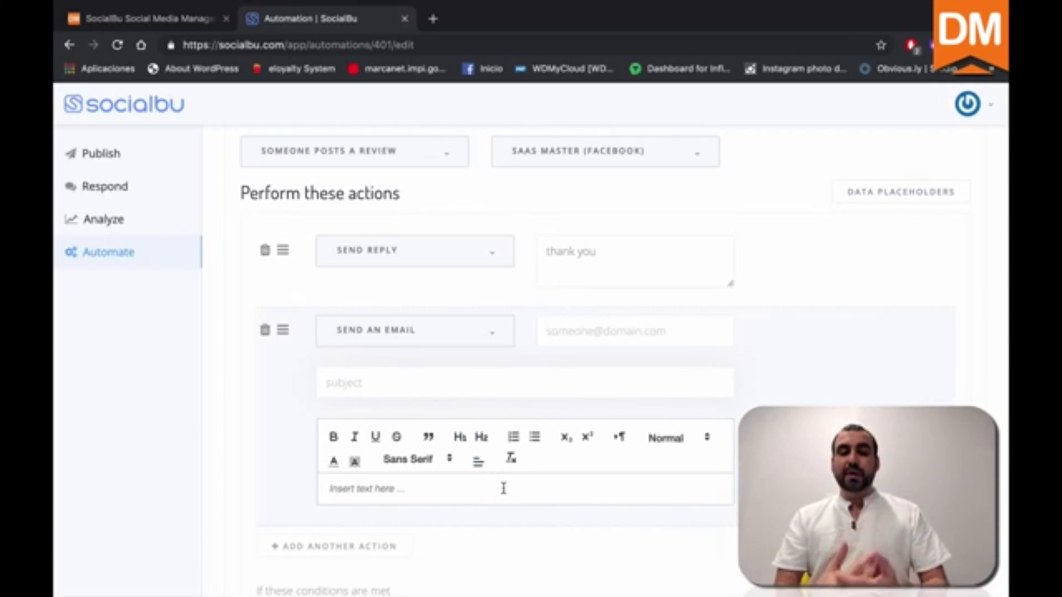
{"action": "scroll", "coordinate": [503, 489], "scroll_direction": "down", "scroll_amount": 2}
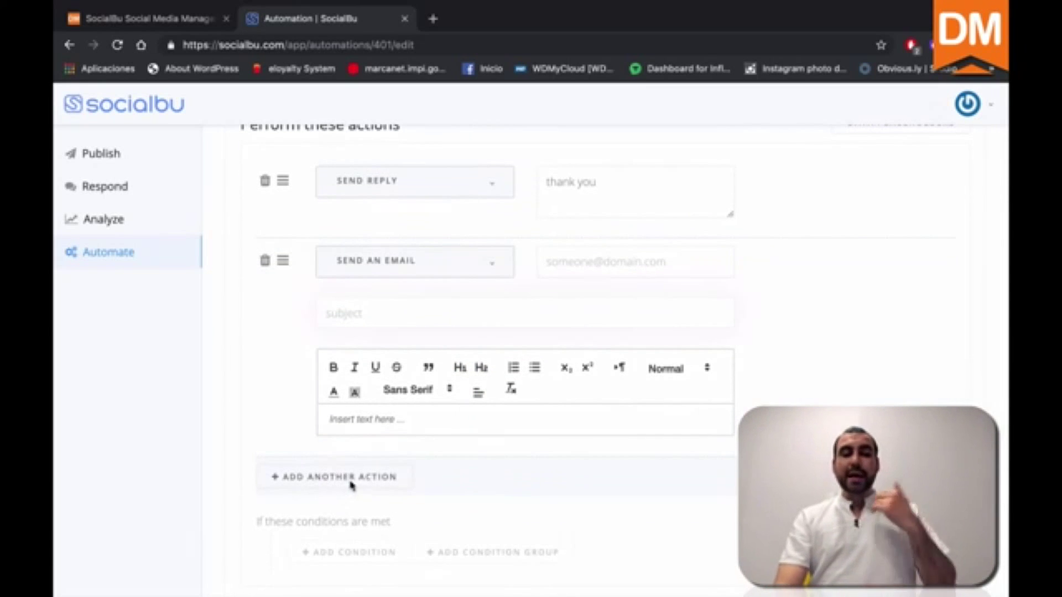
{"action": "scroll", "coordinate": [440, 484], "scroll_direction": "up", "scroll_amount": 4}
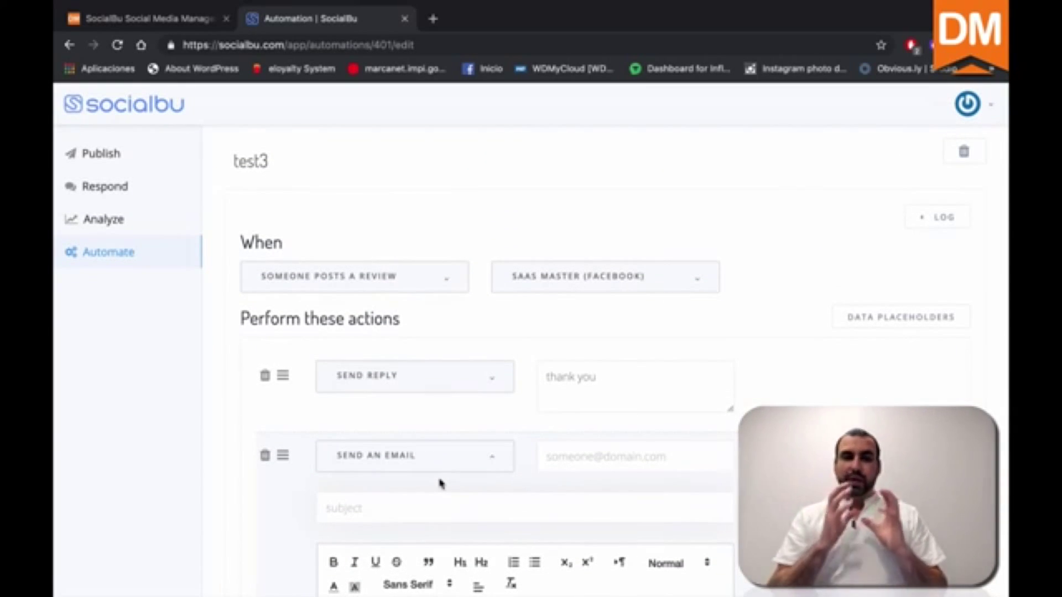
{"action": "left_click", "coordinate": [394, 283]}
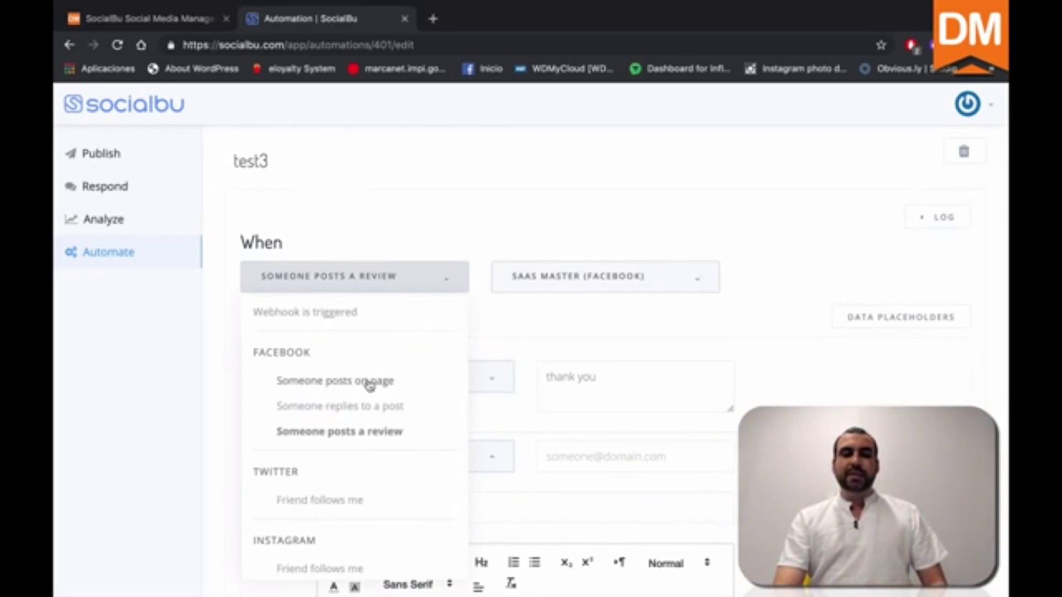
Switch the trigger to Instagram 'Someone leaves a comment', leaving the reply and email actions unchanged
{"action": "scroll", "coordinate": [398, 442], "scroll_direction": "down", "scroll_amount": 1}
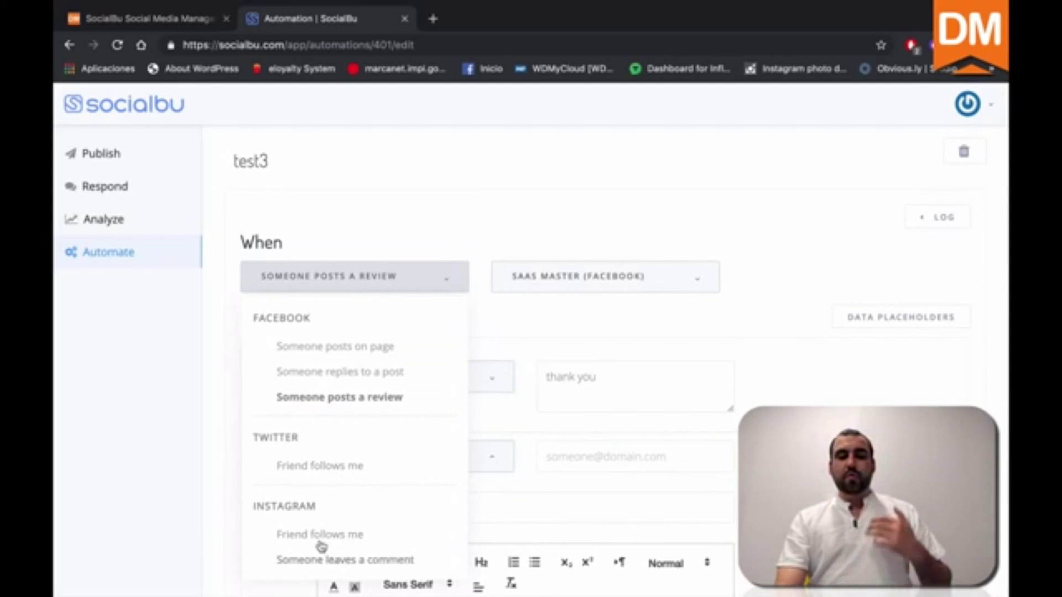
{"action": "left_click", "coordinate": [402, 559]}
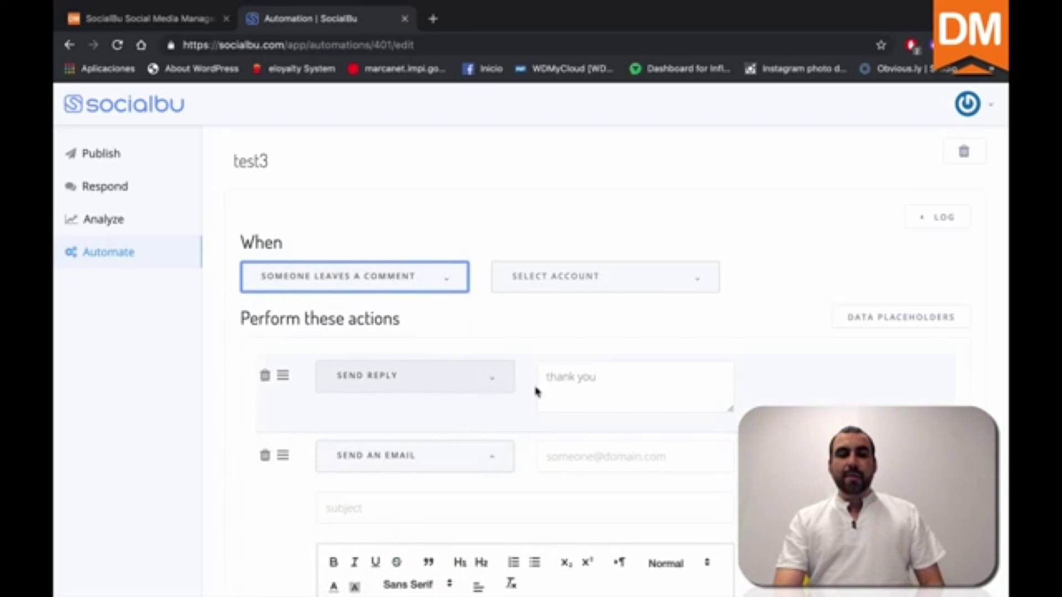
{"action": "left_click", "coordinate": [599, 392]}
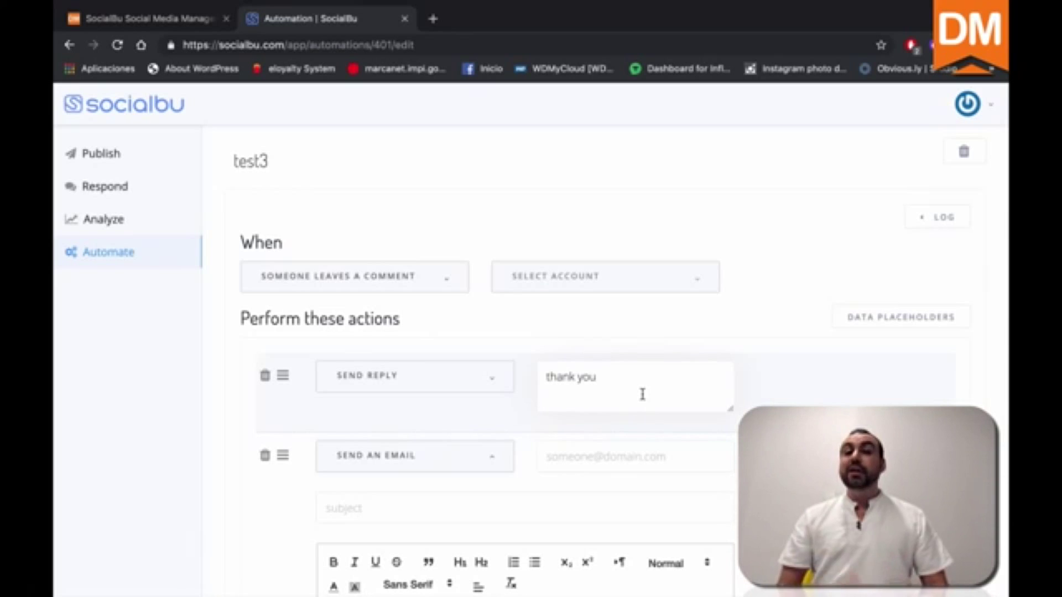
{"action": "left_click", "coordinate": [465, 453]}
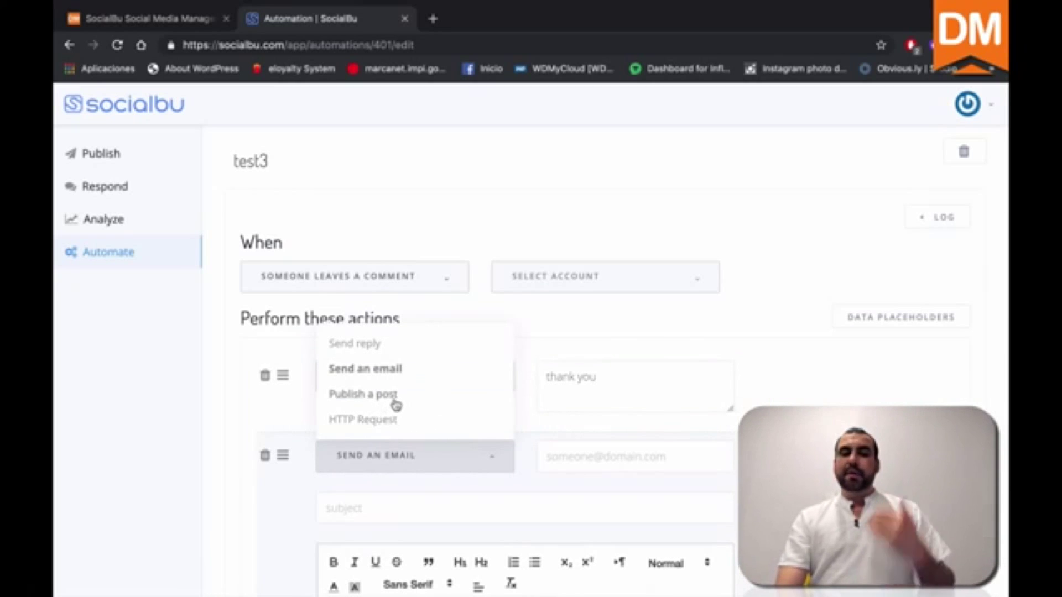
{"action": "left_click", "coordinate": [650, 349]}
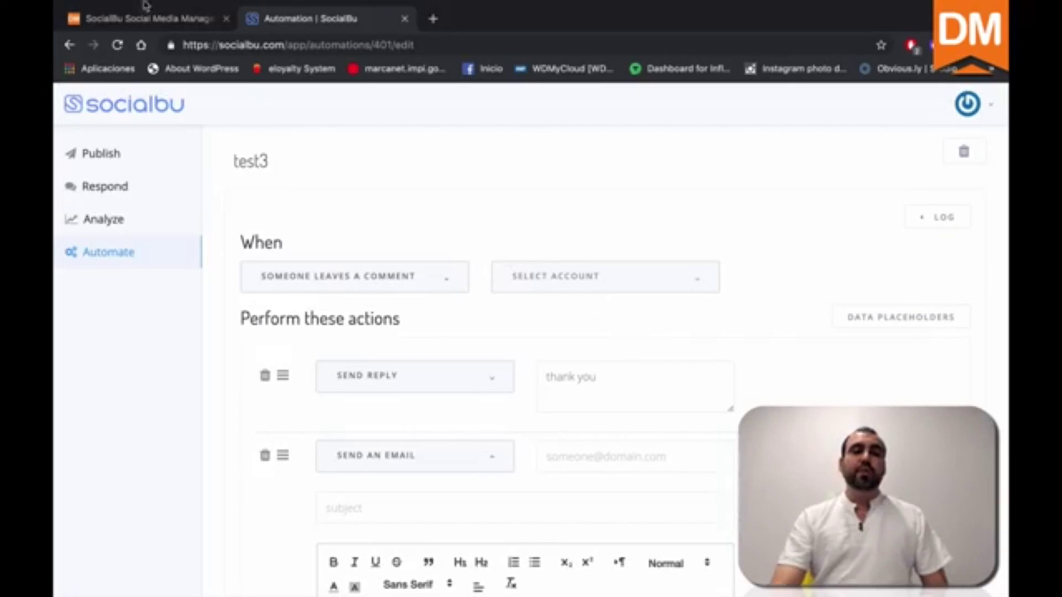
Return to DealMirror's SocialBu lifetime deal banner with the $49 price and feature list
{"action": "left_click", "coordinate": [148, 18]}
{"action": "scroll", "coordinate": [513, 278], "scroll_direction": "up", "scroll_amount": 20}
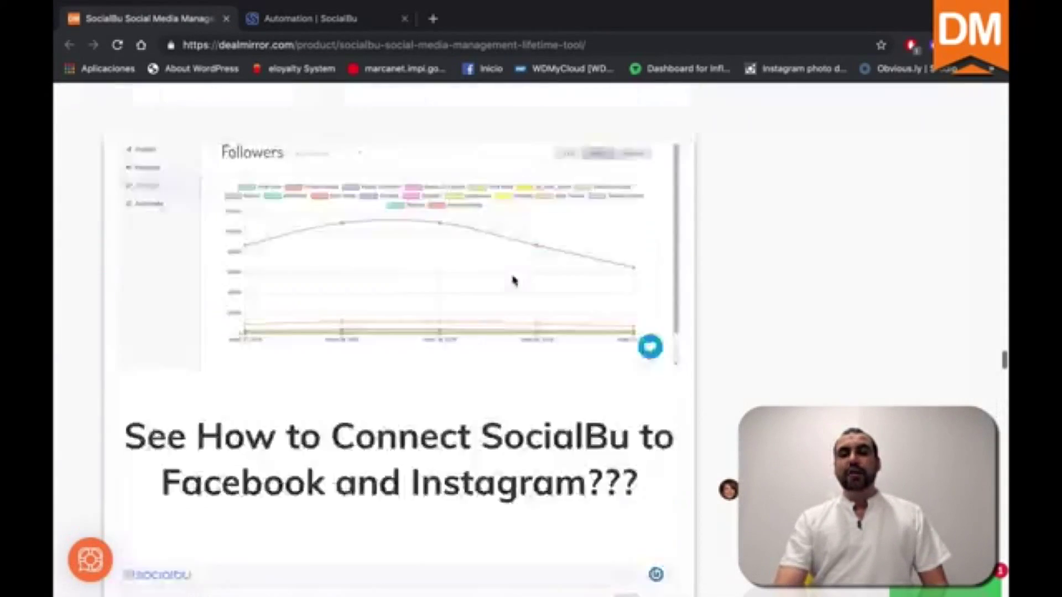
{"action": "scroll", "coordinate": [513, 280], "scroll_direction": "up", "scroll_amount": 10}
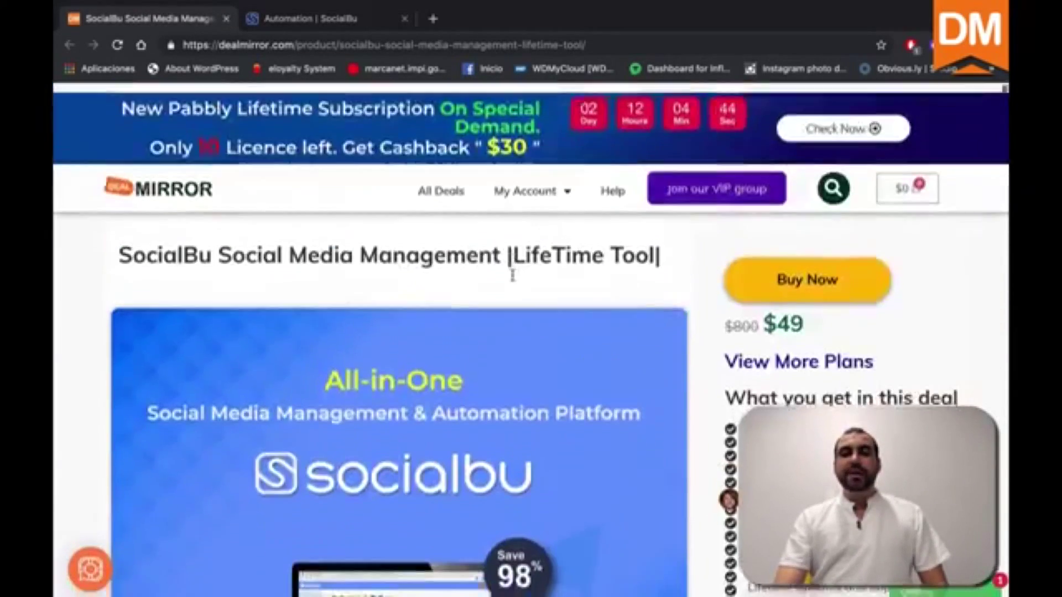
{"action": "scroll", "coordinate": [509, 273], "scroll_direction": "down", "scroll_amount": 3}
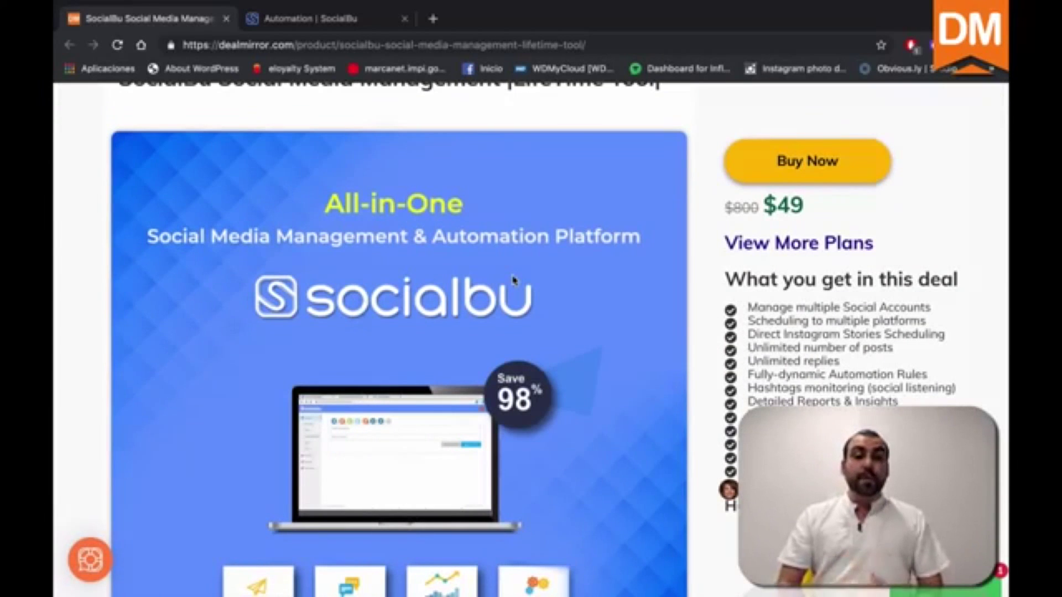